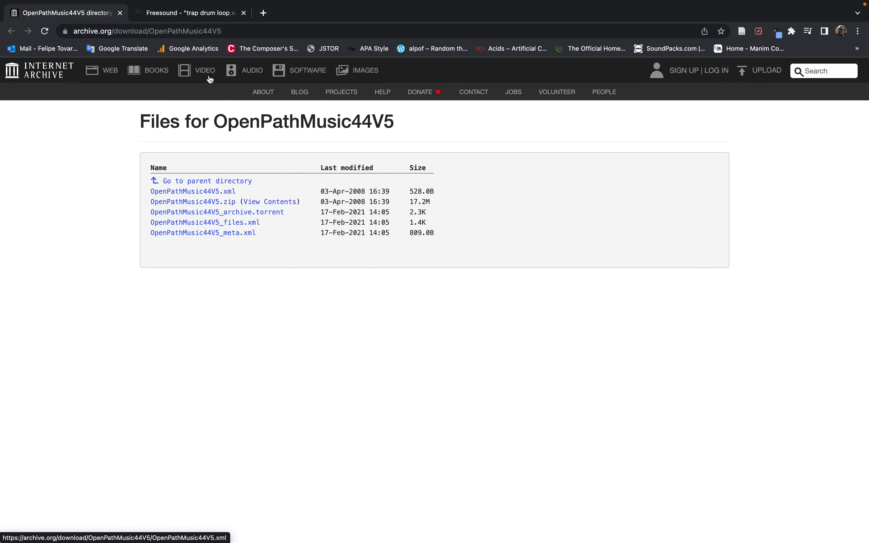
# Play the trap drum loop.wav preview on the Freesound page
pyautogui.click(190, 14)
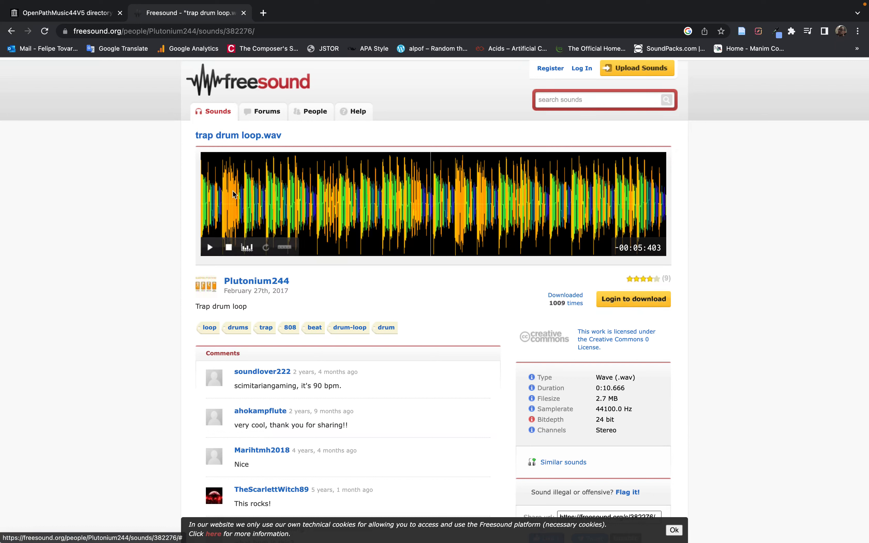
pyautogui.click(210, 247)
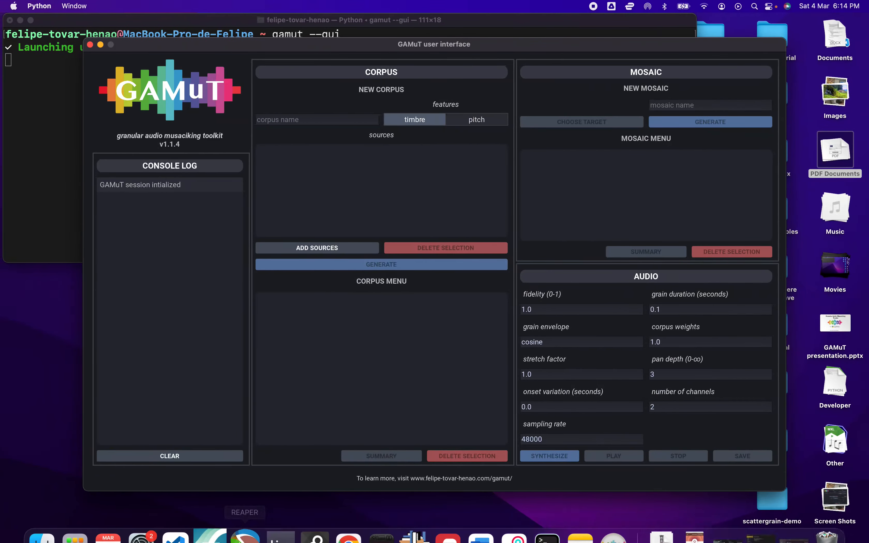
# Open the Tutorial 1 folder inside GAMuT Tutorials in Finder
pyautogui.click(41, 537)
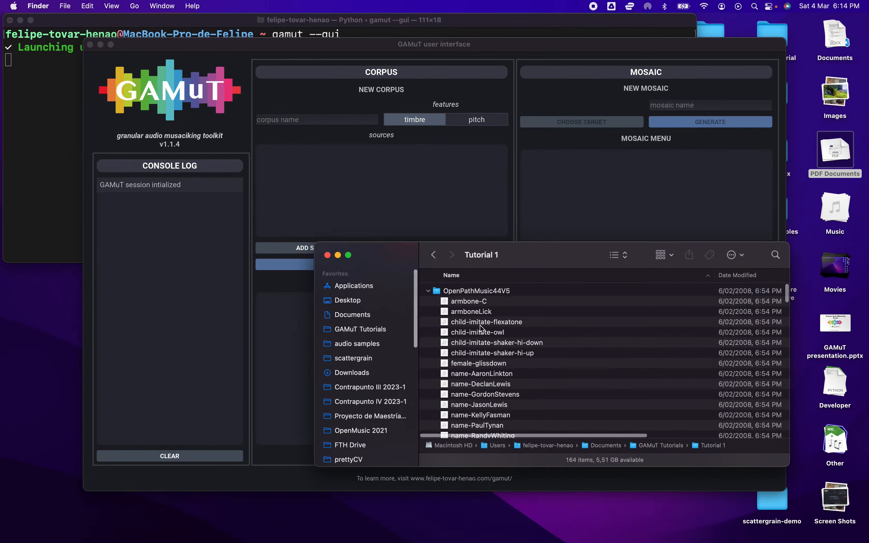
pyautogui.click(366, 329)
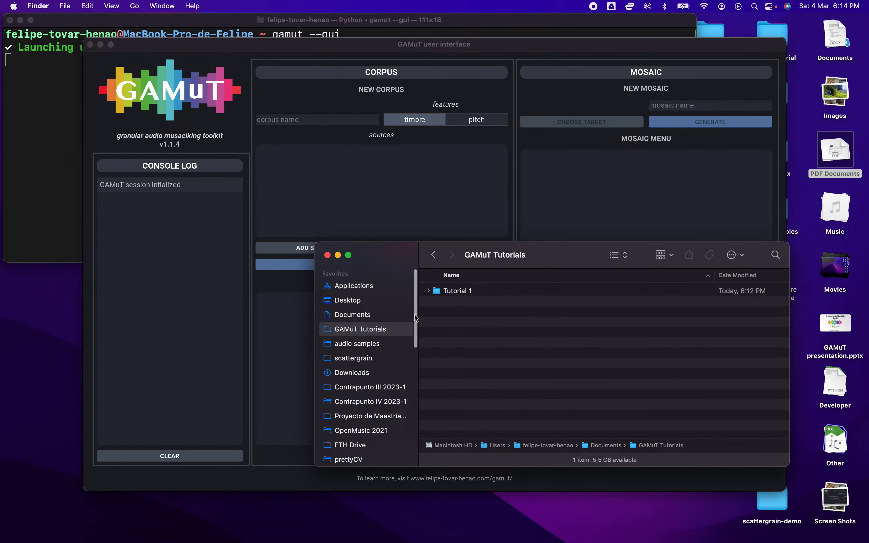
pyautogui.doubleClick(466, 292)
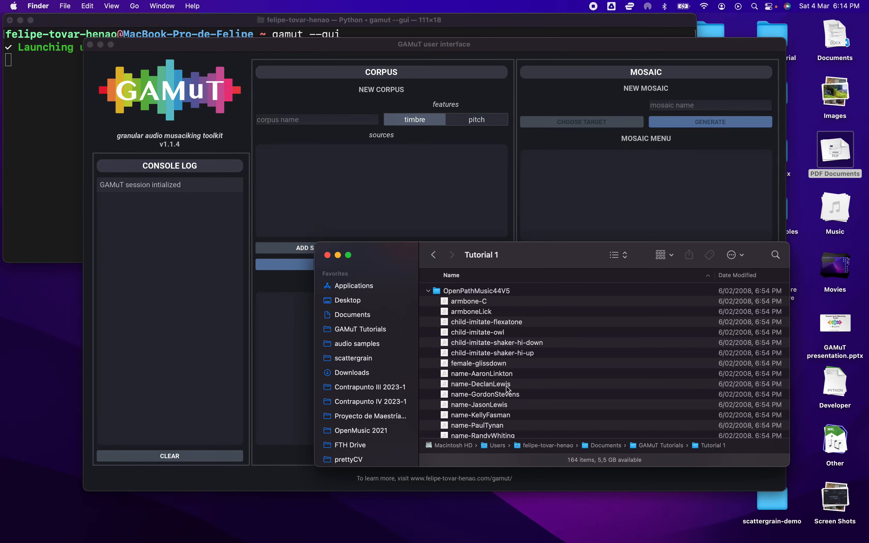
# Preview several voice samples in the OpenPathMusic44V5 folder with Quick Look
pyautogui.scroll(-15, 508, 389)
pyautogui.click(501, 382)
pyautogui.press('space')
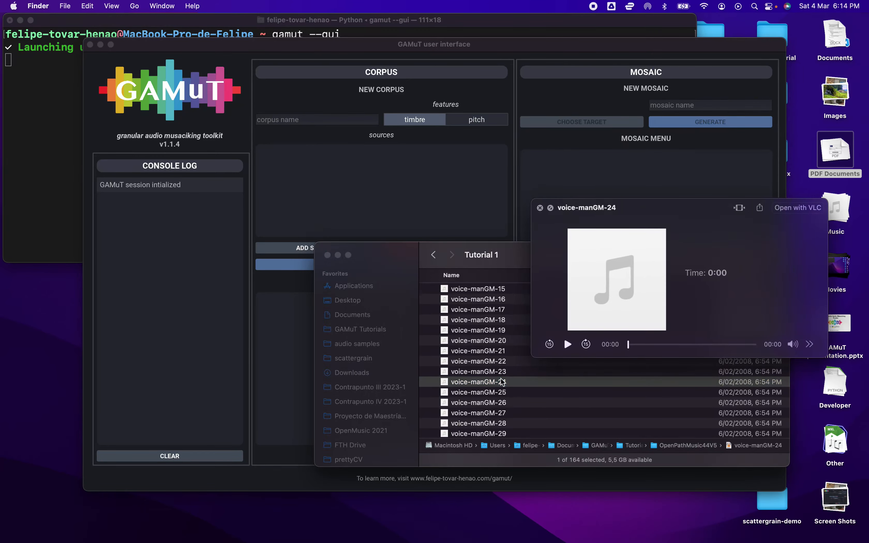
pyautogui.scroll(-10, 502, 381)
pyautogui.click(500, 377)
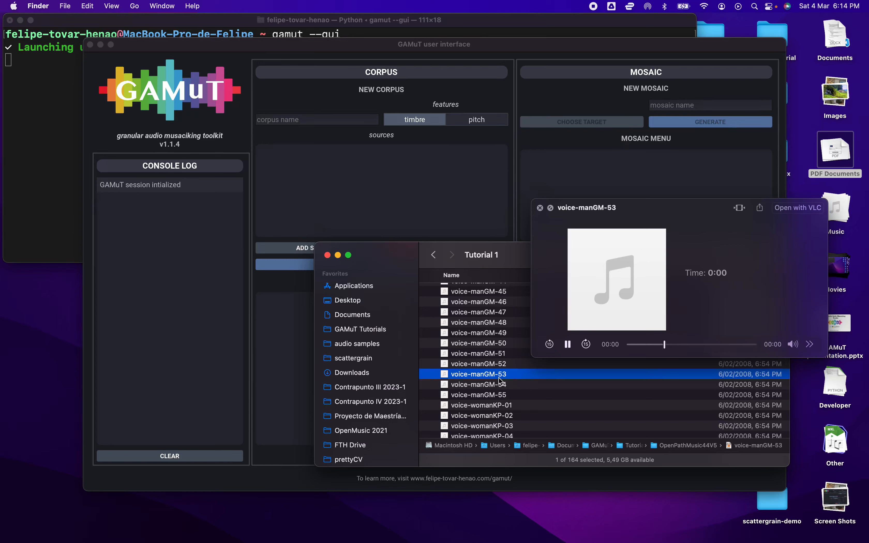
pyautogui.scroll(-10, 501, 380)
pyautogui.click(496, 367)
pyautogui.scroll(-3, 495, 372)
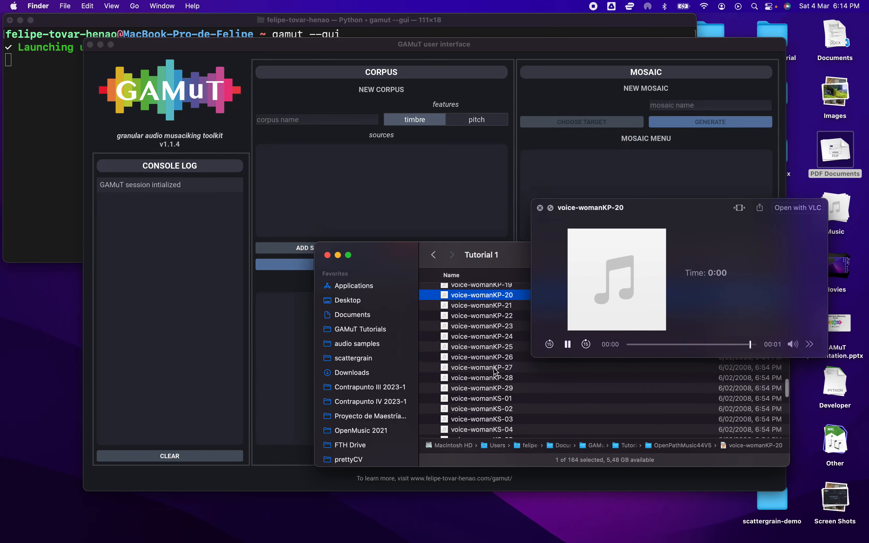
pyautogui.click(495, 368)
pyautogui.click(502, 428)
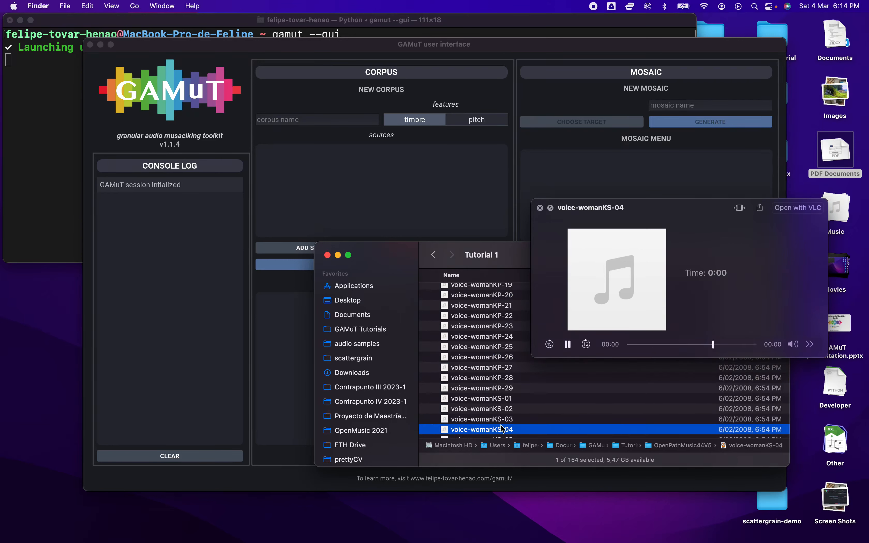
pyautogui.press('space')
pyautogui.scroll(15, 485, 370)
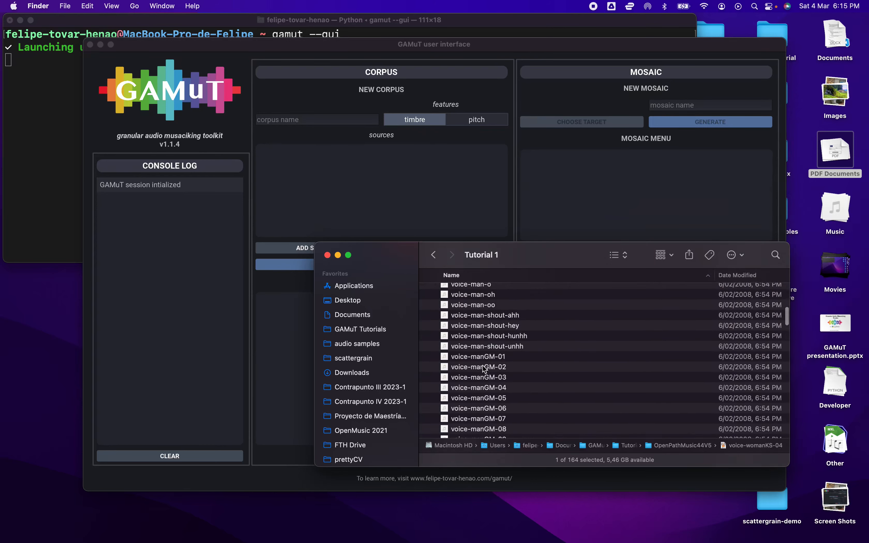
pyautogui.scroll(10, 485, 369)
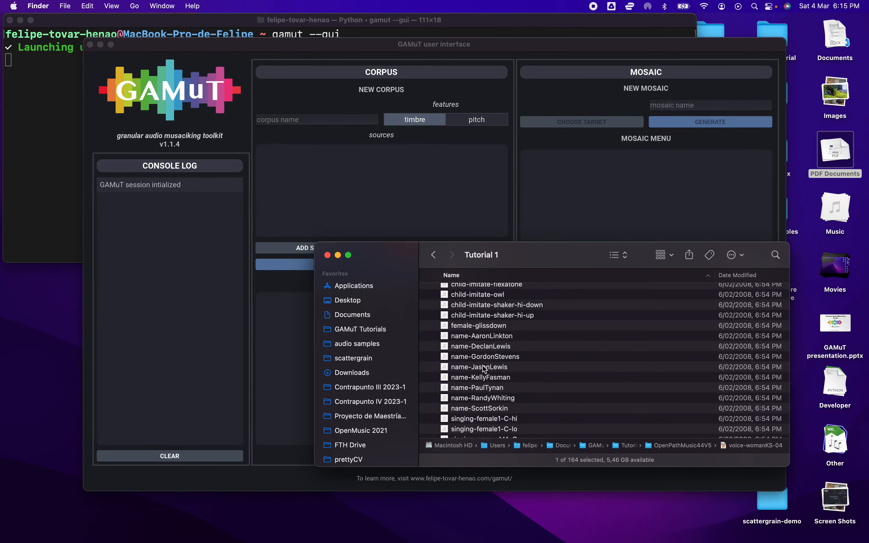
pyautogui.scroll(3, 485, 369)
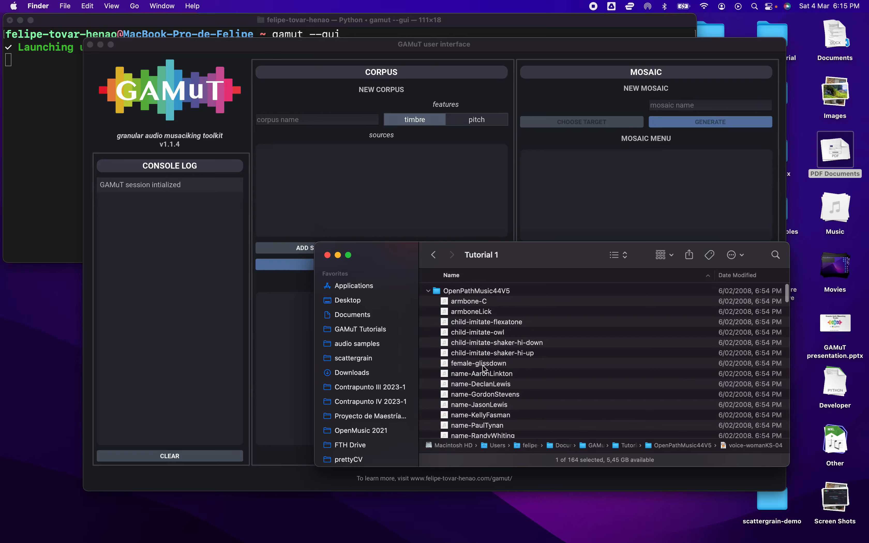
pyautogui.scroll(-12, 484, 369)
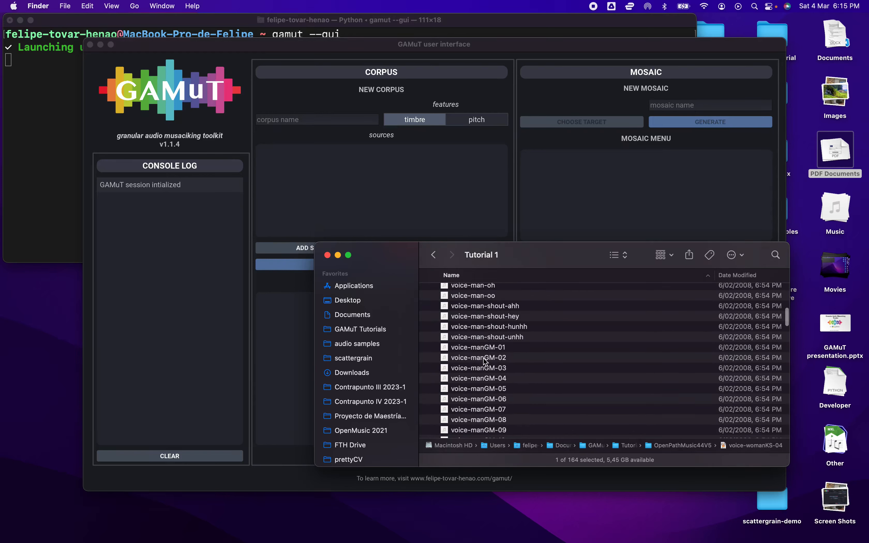
pyautogui.scroll(12, 495, 359)
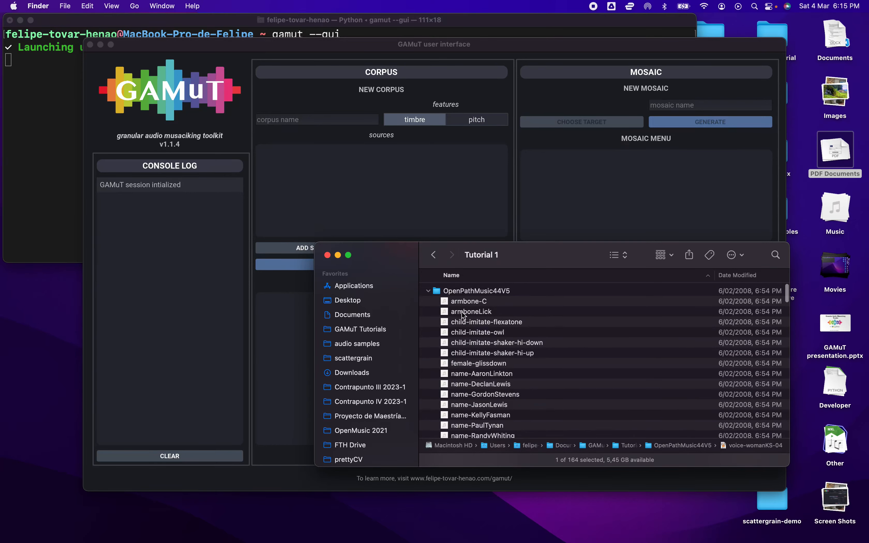
# Add the OpenPathMusic44V5 folder as a source for the new corpus
pyautogui.click(360, 175)
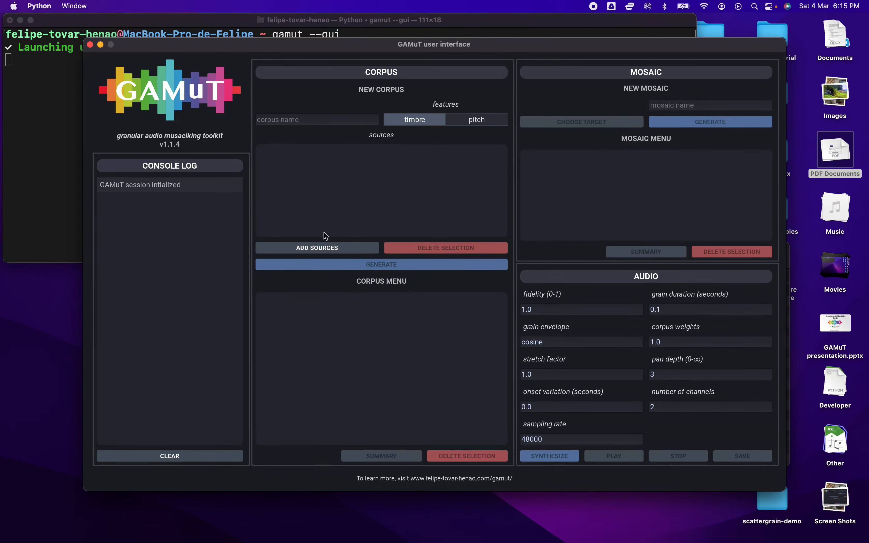
pyautogui.click(325, 247)
pyautogui.click(214, 127)
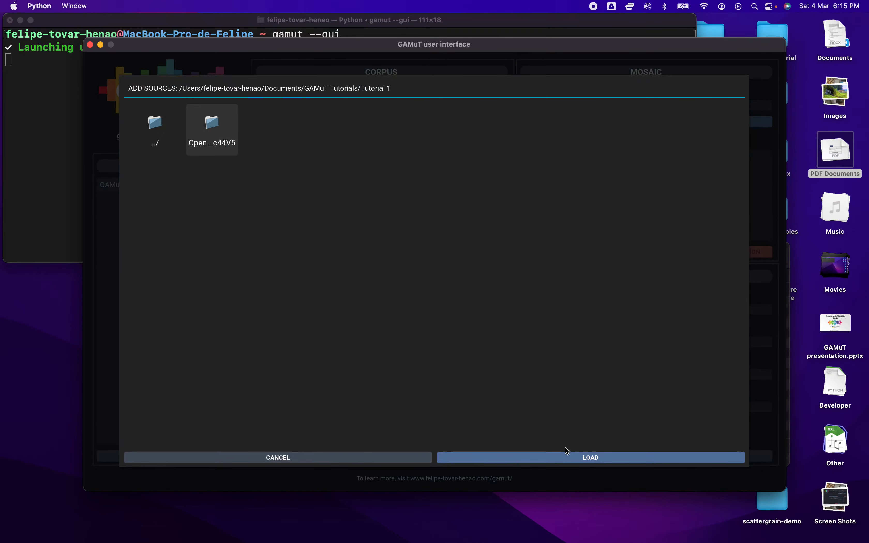
pyautogui.click(573, 460)
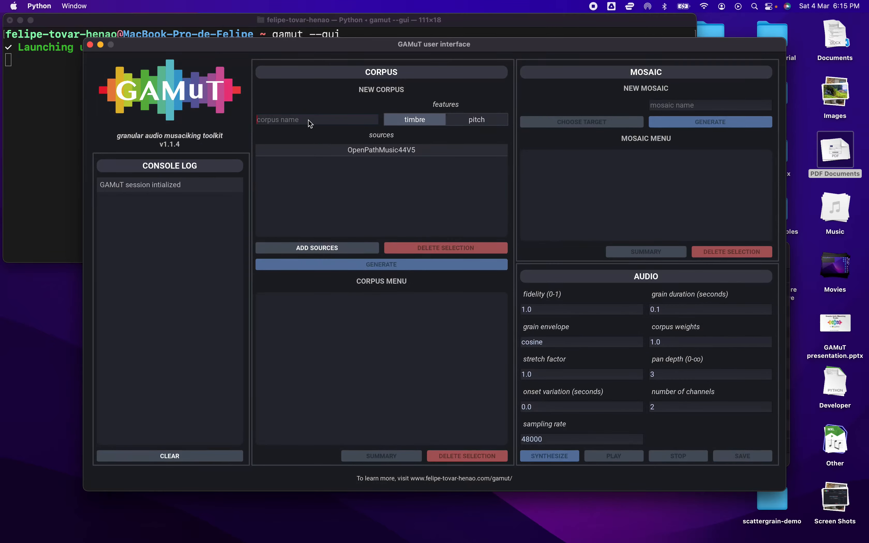
# Name the corpus Weird vocal sounds, keep timbre as the only feature, and generate it
pyautogui.write('Weird vocal sounds')
pyautogui.click(426, 121)
pyautogui.click(464, 122)
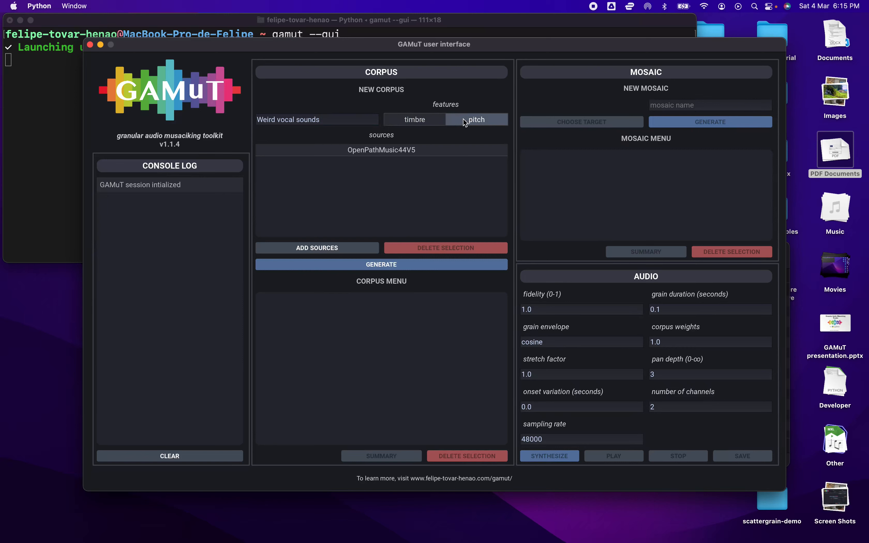
pyautogui.click(464, 122)
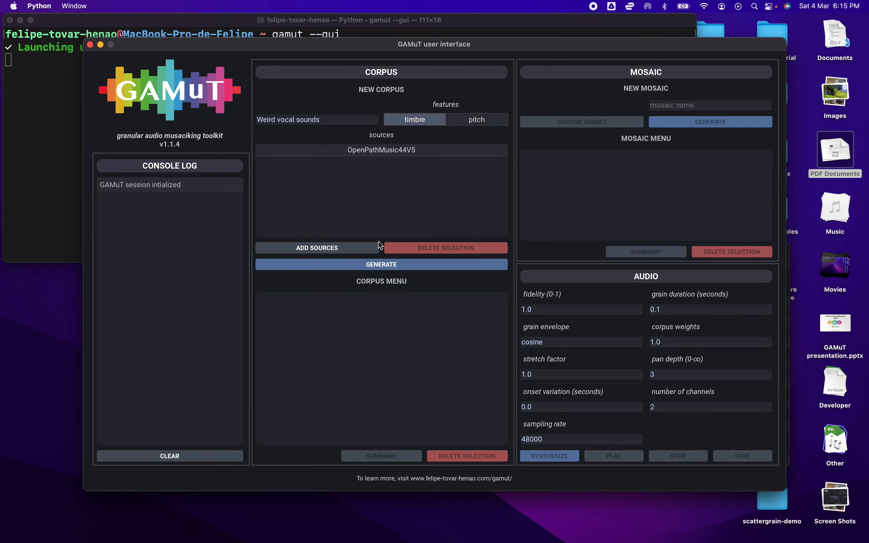
pyautogui.click(383, 267)
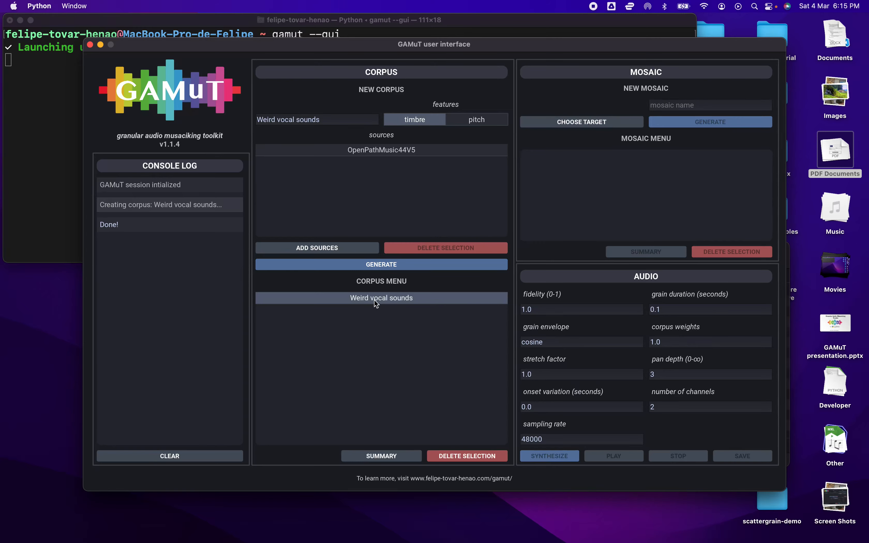
# Open and read through the Weird vocal sounds corpus summary, then close it
pyautogui.click(389, 455)
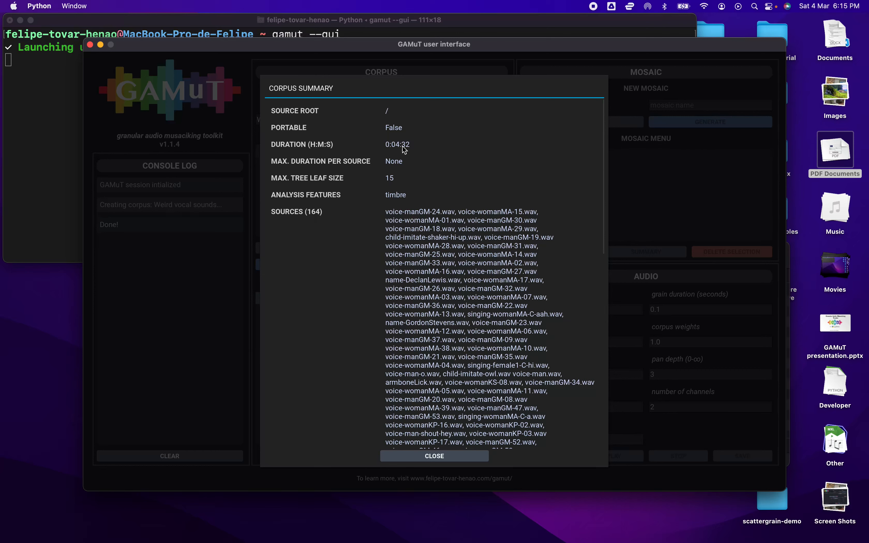
pyautogui.scroll(-2, 437, 185)
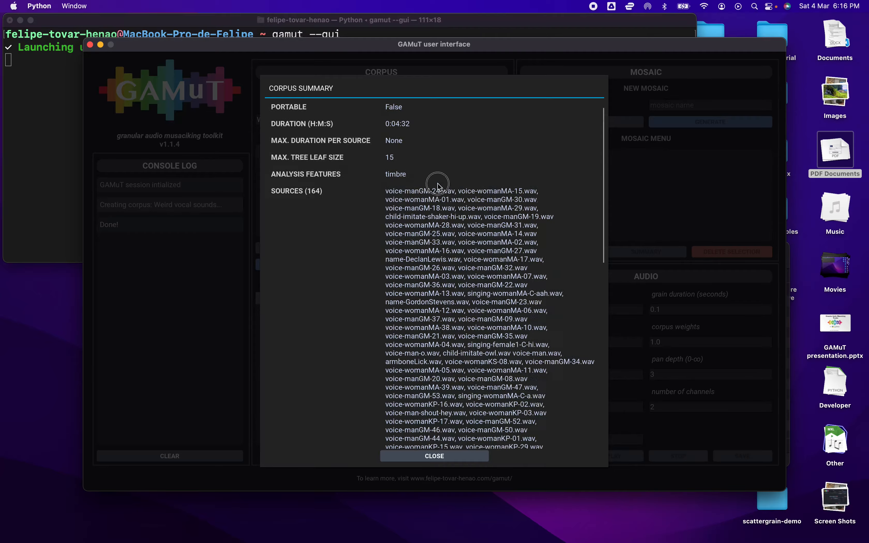
pyautogui.scroll(-20, 437, 185)
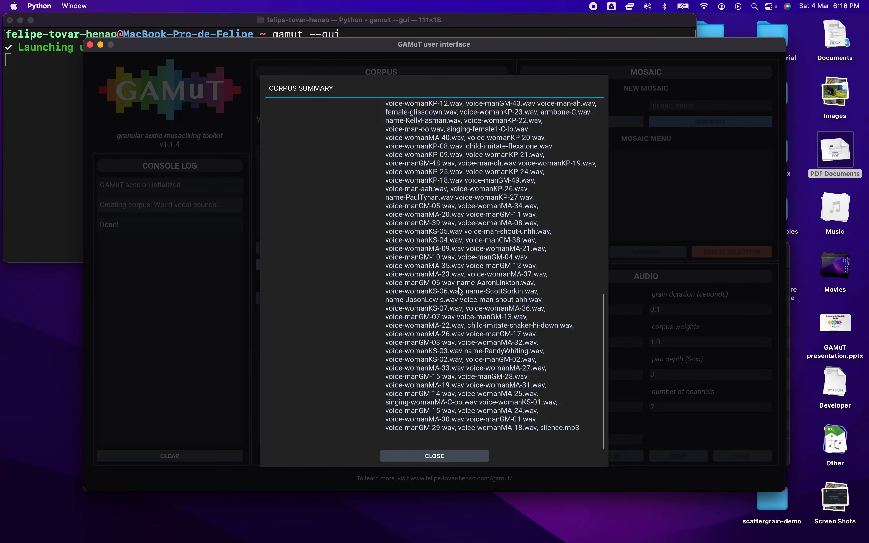
pyautogui.scroll(20, 460, 290)
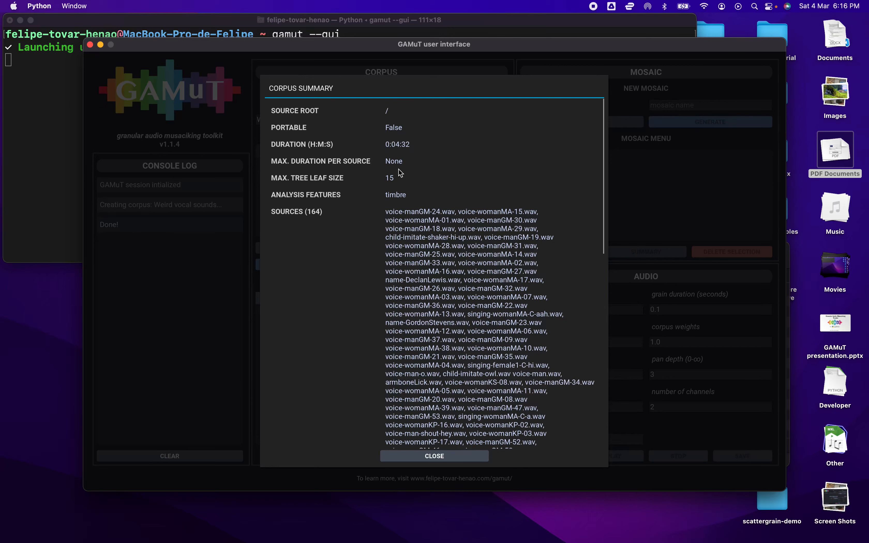
pyautogui.click(447, 456)
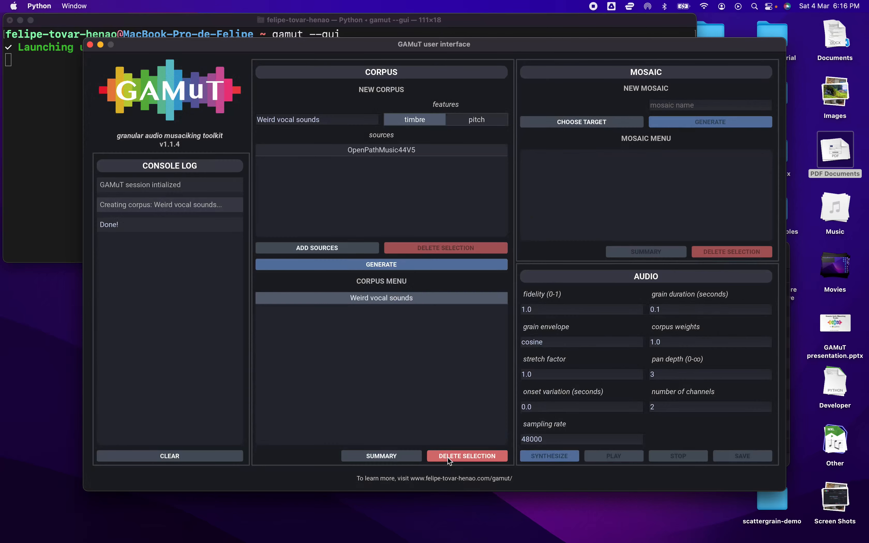
# Open the target chooser and move trap drum loop.wav from Downloads into the GAMuT Tutorials folder
pyautogui.click(608, 122)
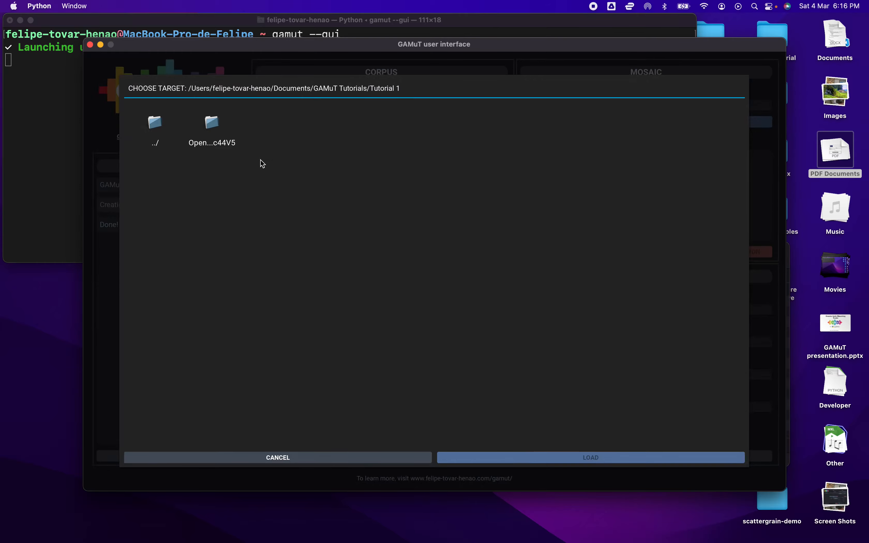
pyautogui.moveTo(221, 540)
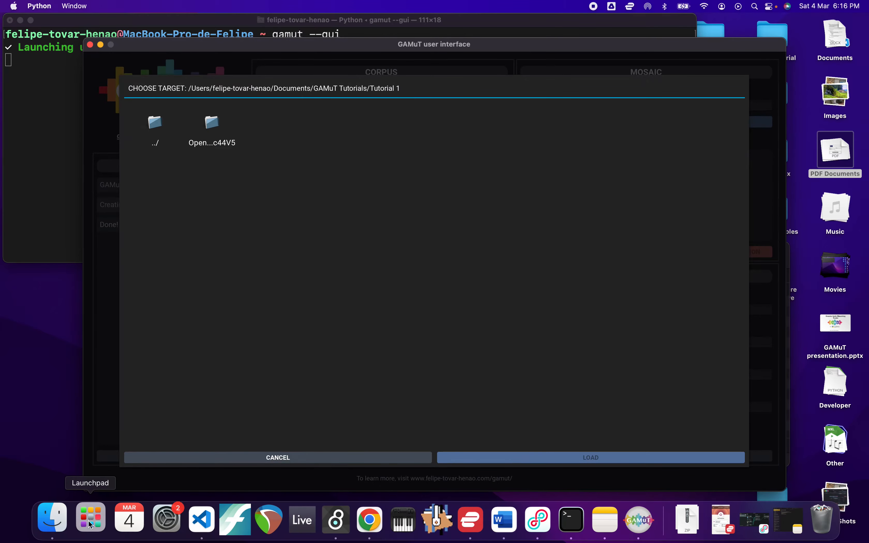
pyautogui.click(52, 519)
pyautogui.click(491, 293)
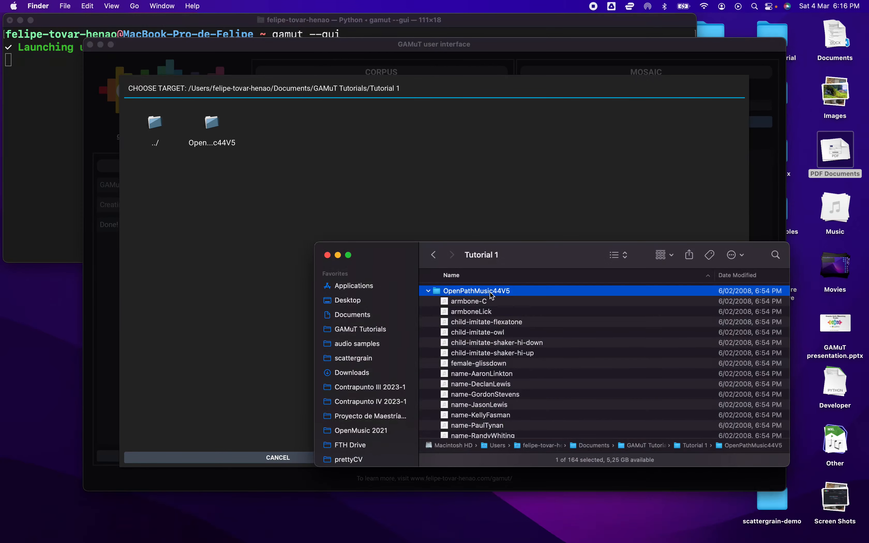
pyautogui.press('Left')
pyautogui.hotkey('ctrl', 'Right')
pyautogui.hotkey('ctrl', 'Left')
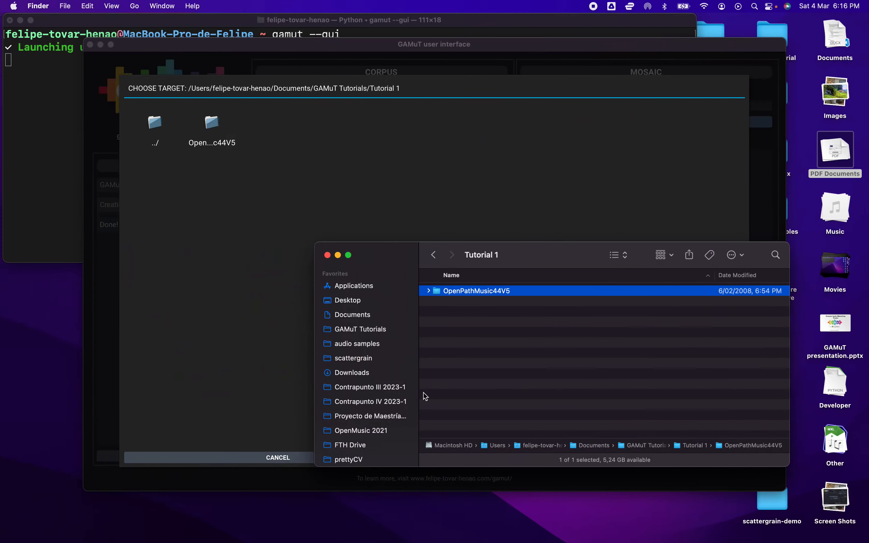
pyautogui.click(360, 373)
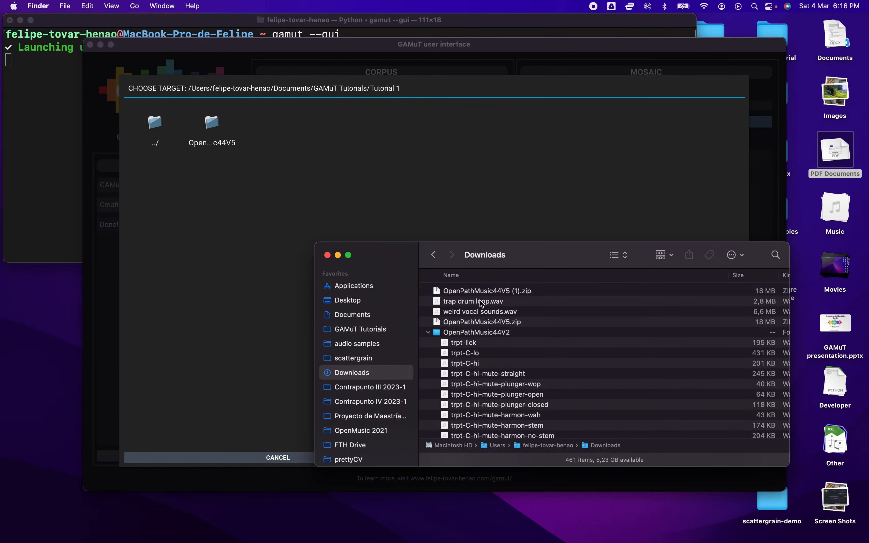
pyautogui.moveTo(480, 303); pyautogui.dragTo(373, 331)
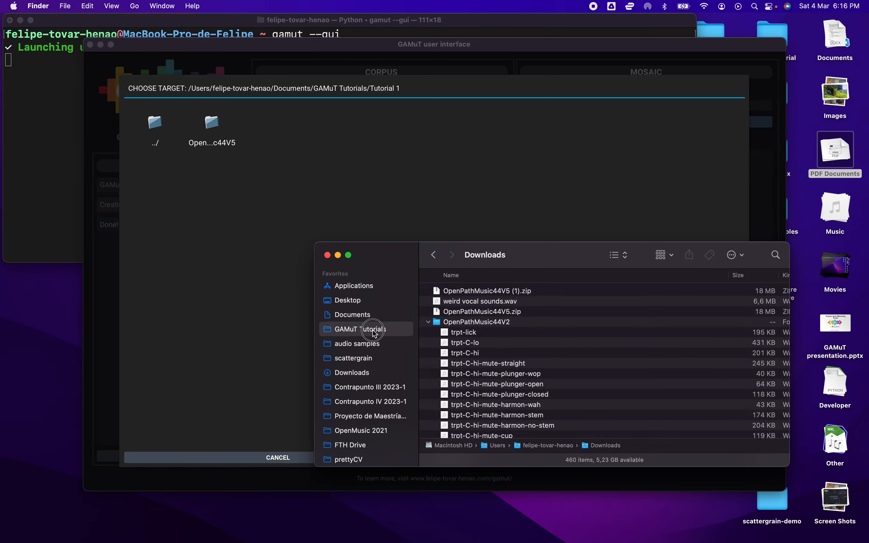
pyautogui.click(374, 330)
# Navigate to the GAMuT Tutorials folder and load trap drum loop.wav as the mosaic target
pyautogui.click(250, 183)
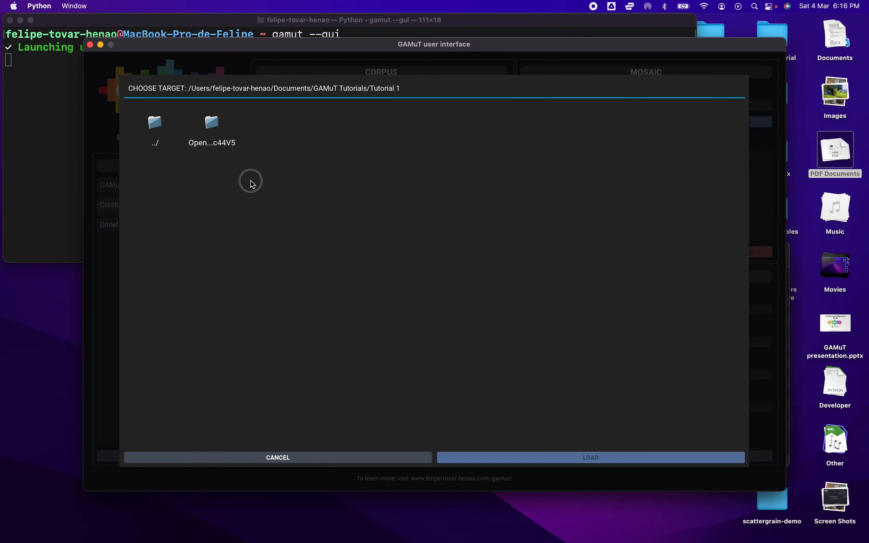
pyautogui.click(150, 129)
pyautogui.click(150, 130)
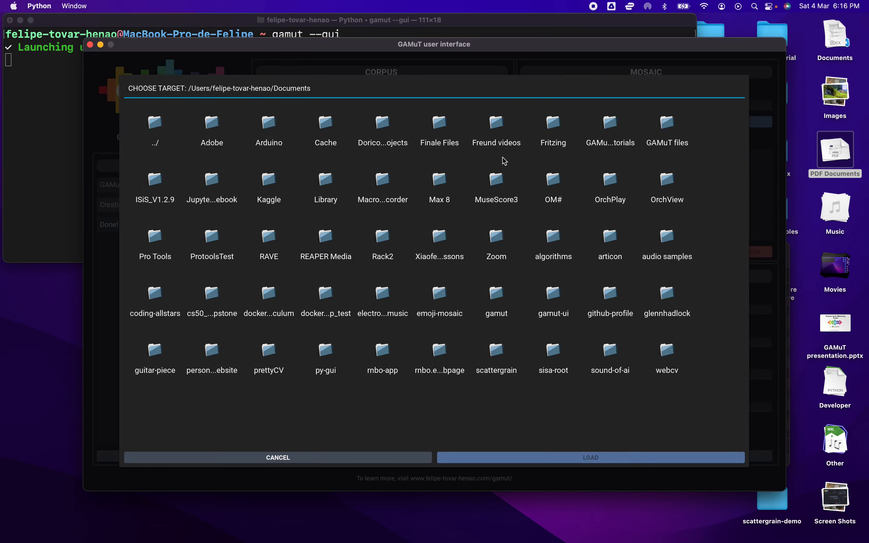
pyautogui.click(611, 124)
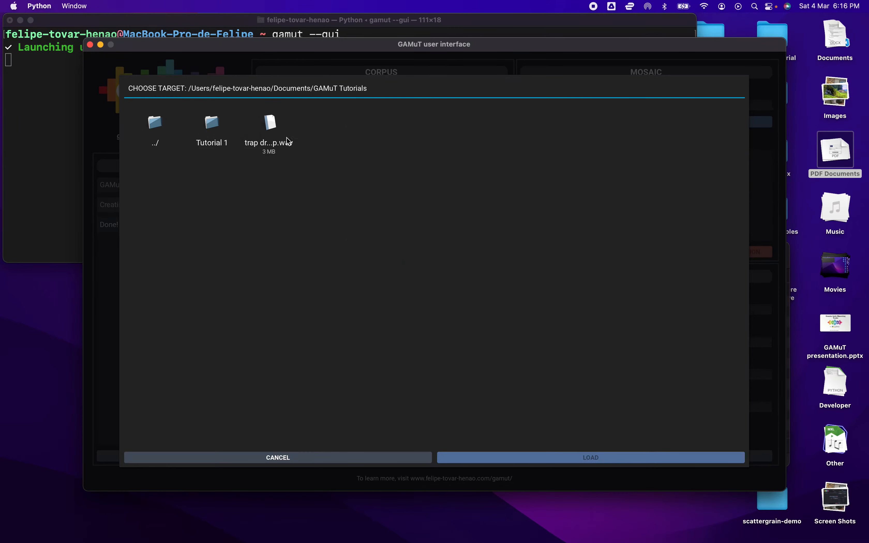
pyautogui.click(270, 130)
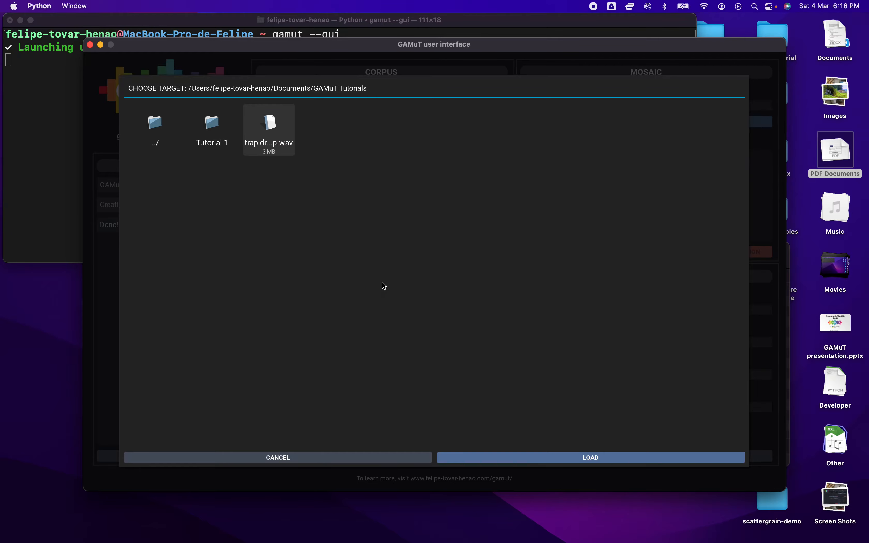
pyautogui.click(572, 454)
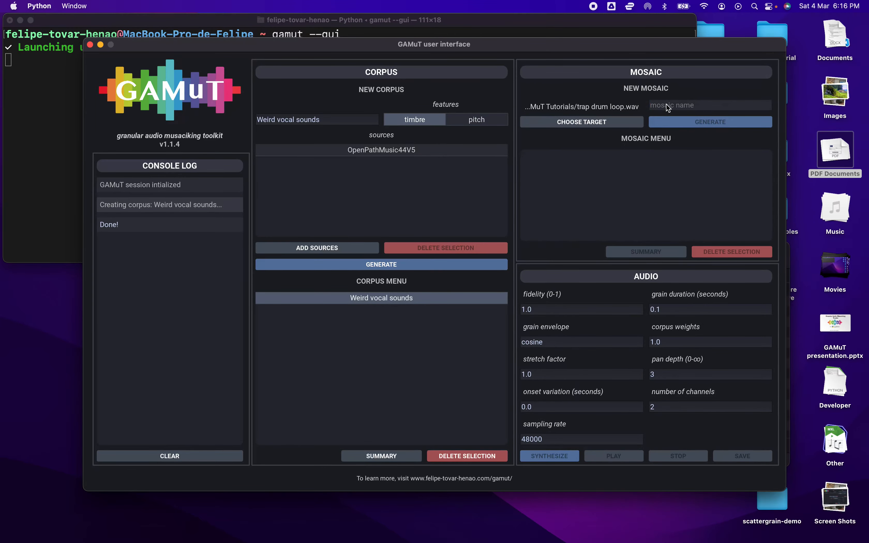
# Name the new mosaic Vocal trap drum loop and generate it
pyautogui.write('Vocal trap drum loop')
pyautogui.click(679, 122)
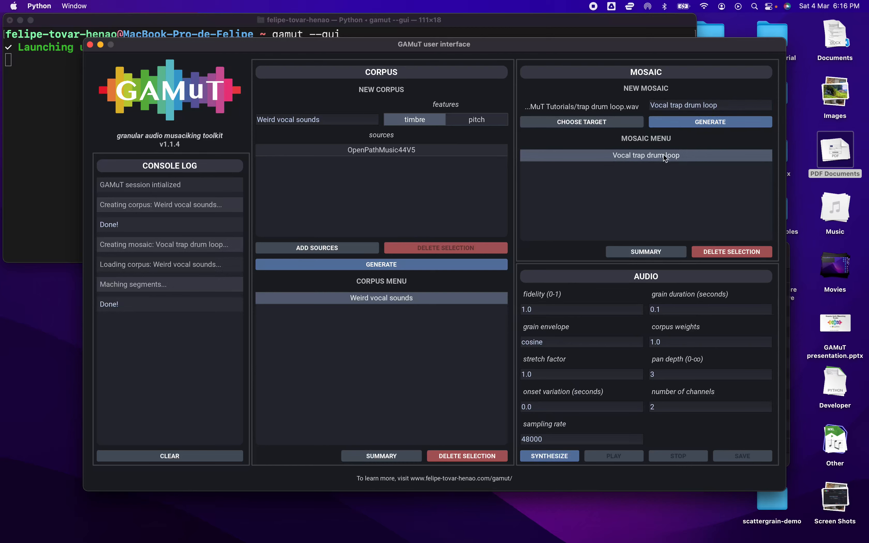
# Review the Vocal trap drum loop mosaic summary, close it, and synthesize the mosaic
pyautogui.click(643, 251)
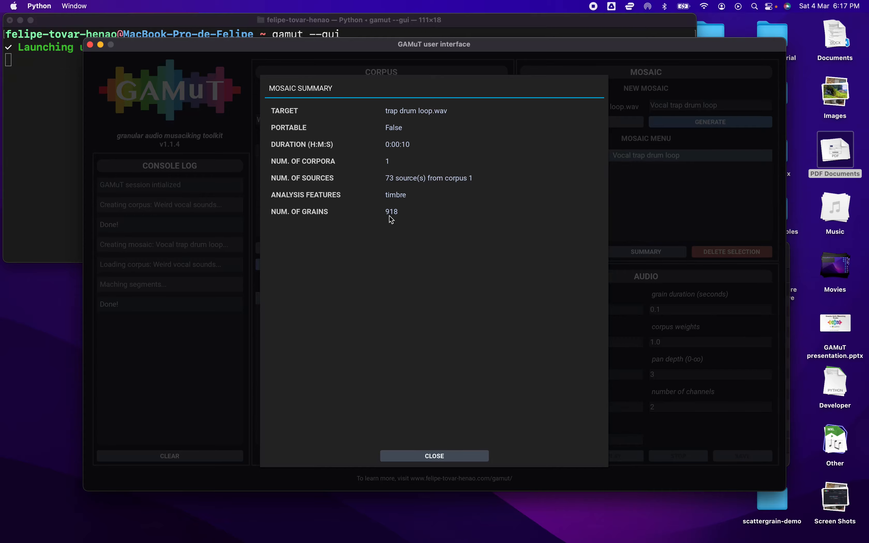
pyautogui.click(449, 456)
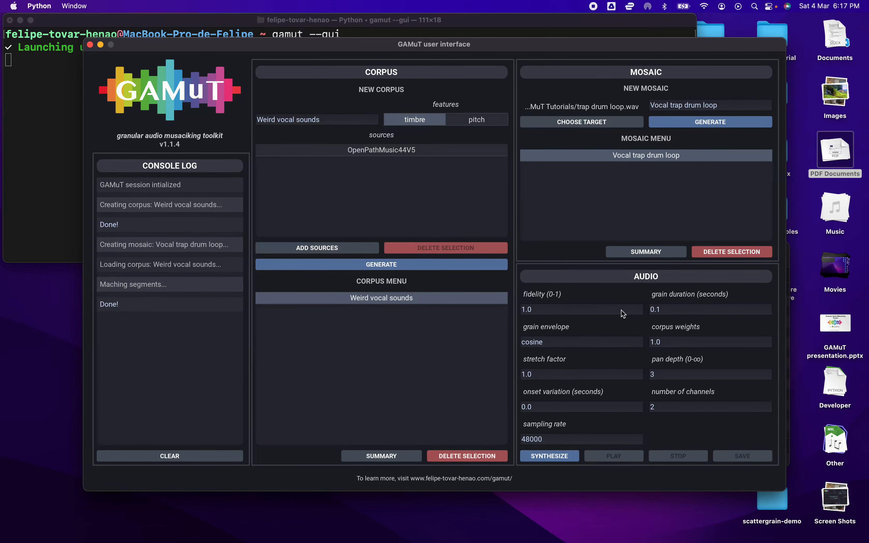
pyautogui.click(559, 456)
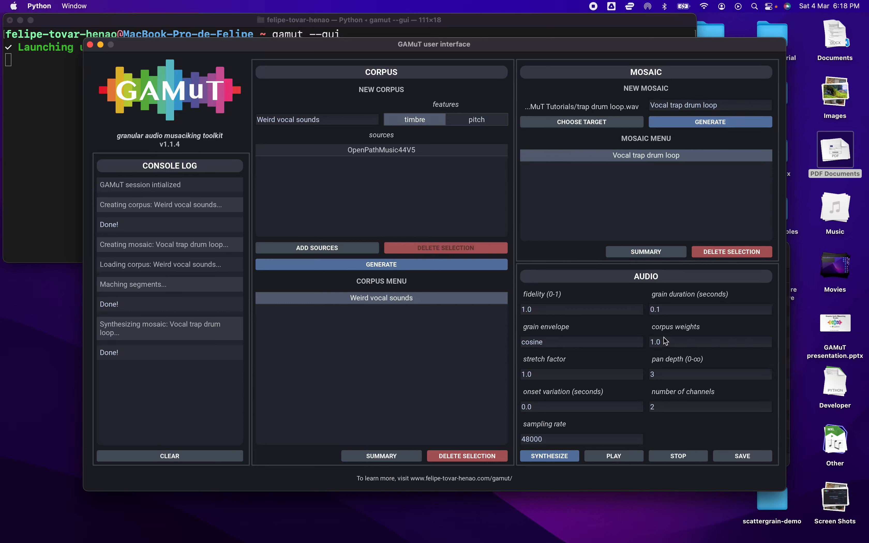
# Set the corpus weights to 0.5 and synthesize the mosaic again
pyautogui.moveTo(667, 343); pyautogui.dragTo(641, 344)
pyautogui.write('0.5')
pyautogui.click(562, 455)
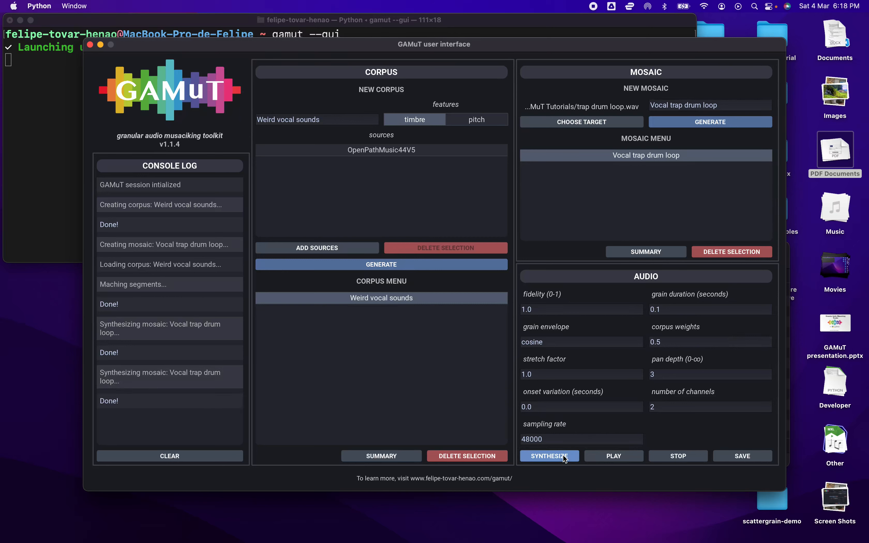